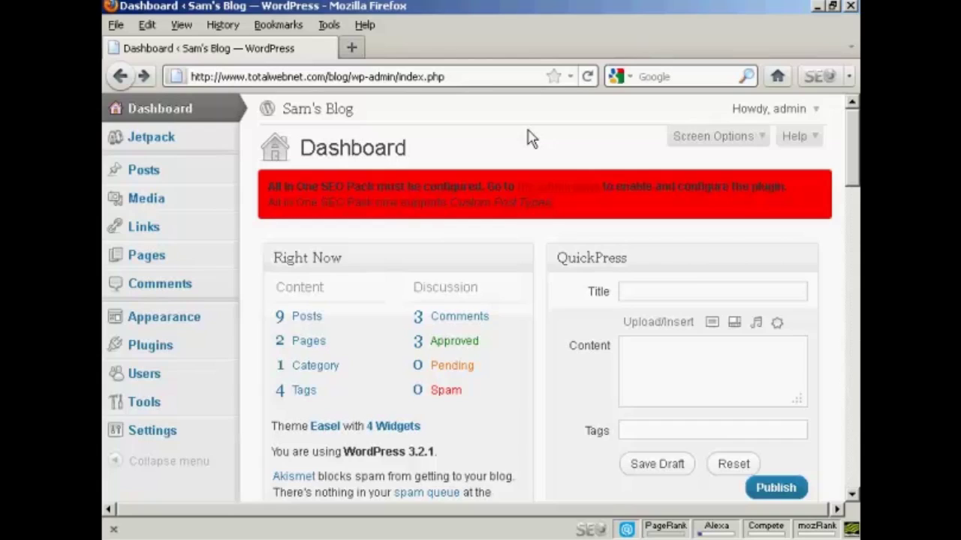
Step: Open the All in One SEO options from the red banner and scroll down to Plugin Status
{"action": "left_click", "coordinate": [577, 194]}
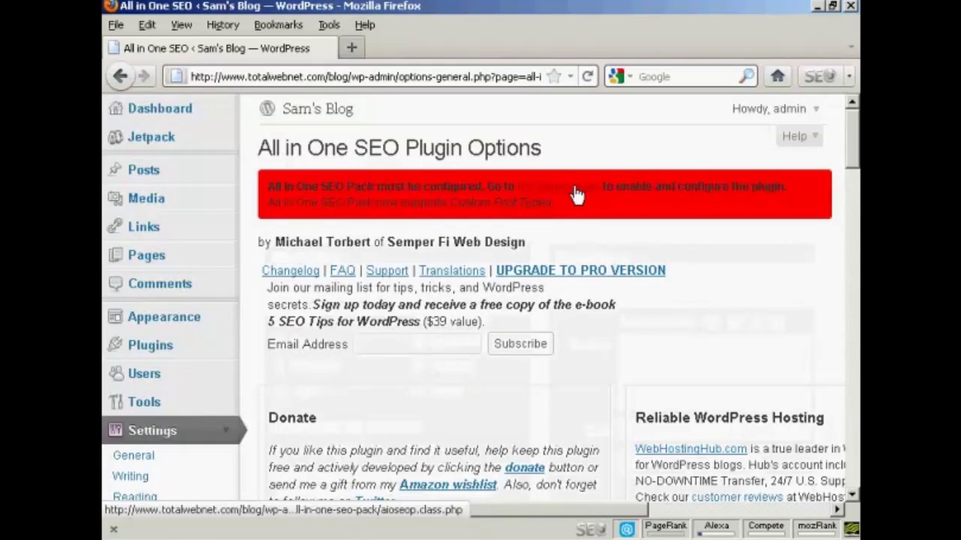
{"action": "left_click_drag", "start_coordinate": [854, 143], "coordinate": [853, 163]}
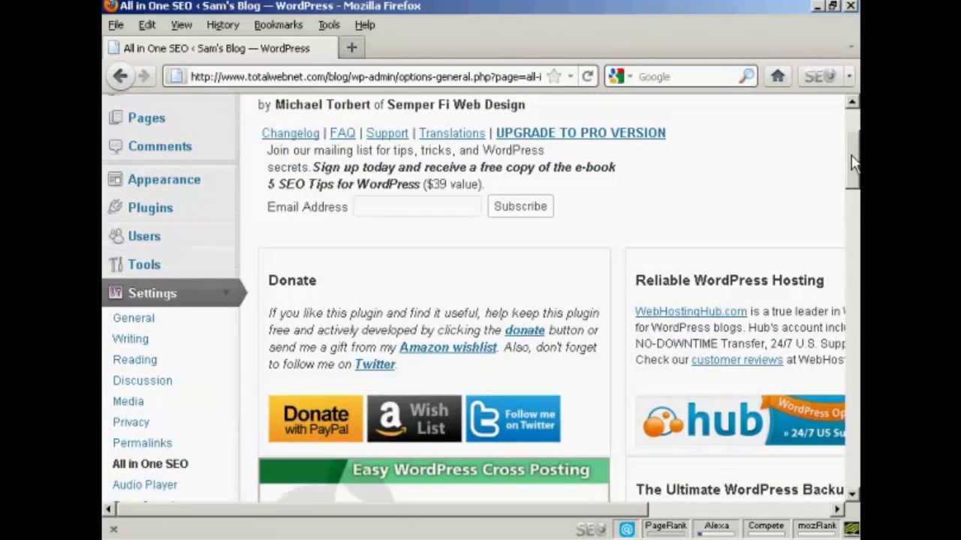
{"action": "left_click_drag", "start_coordinate": [853, 164], "coordinate": [853, 177]}
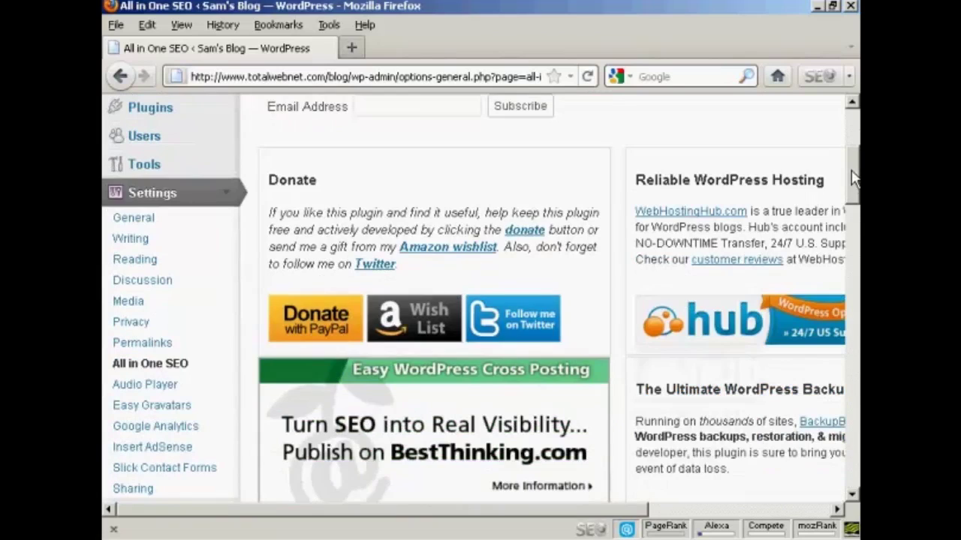
{"action": "left_click_drag", "start_coordinate": [853, 178], "coordinate": [854, 259]}
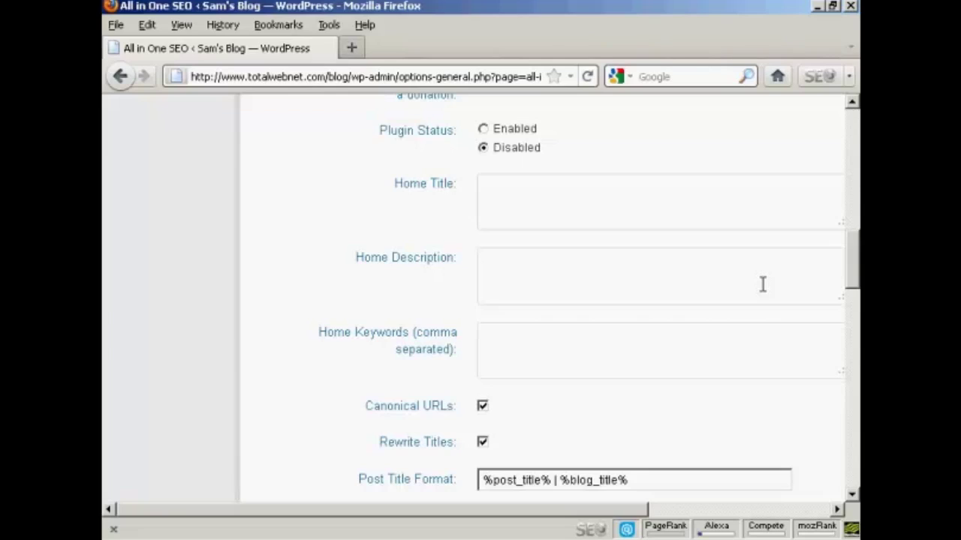
Step: Copy the line 'Sam's Blog – a source of Wordpress tuition' from the Writer notes
{"action": "key", "text": "alt+Tab"}
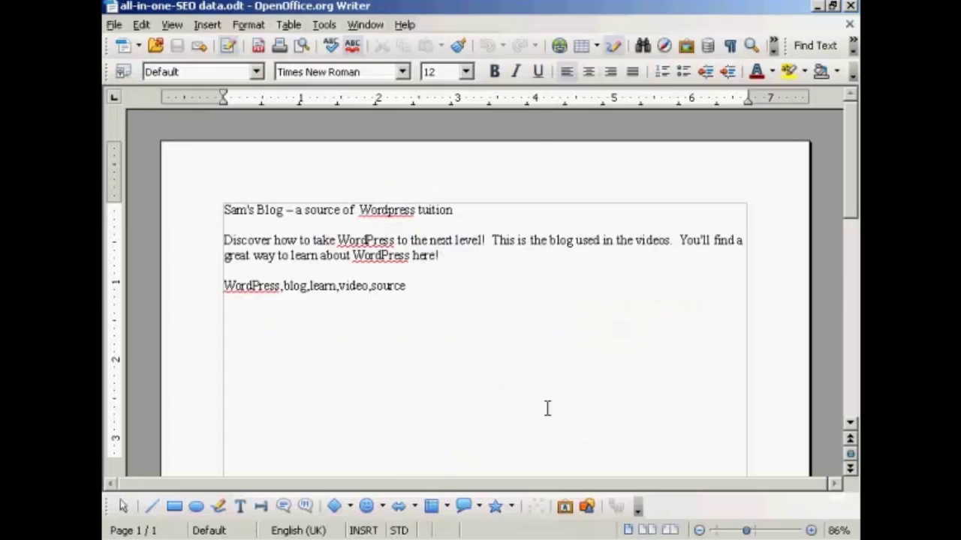
{"action": "left_click_drag", "start_coordinate": [453, 210], "coordinate": [220, 212]}
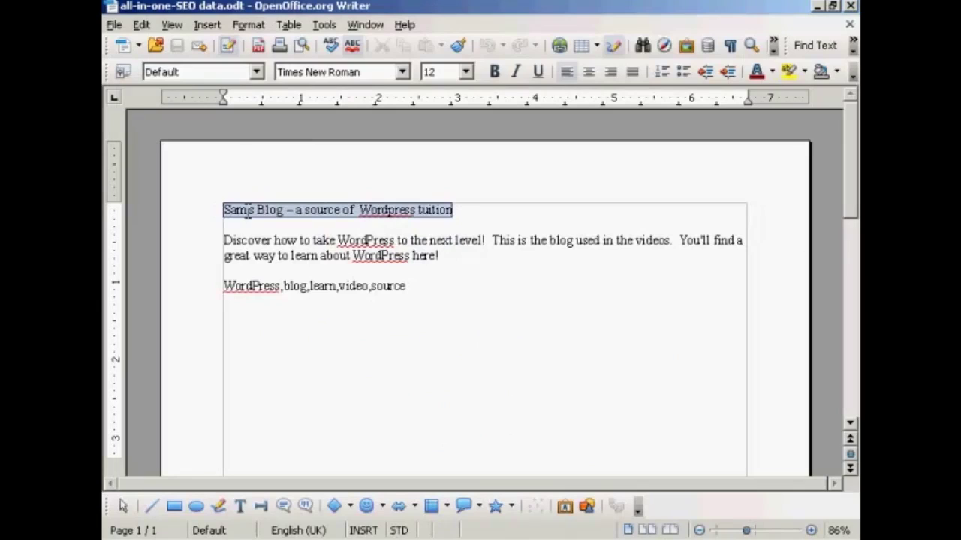
{"action": "left_click_drag", "start_coordinate": [220, 211], "coordinate": [224, 210]}
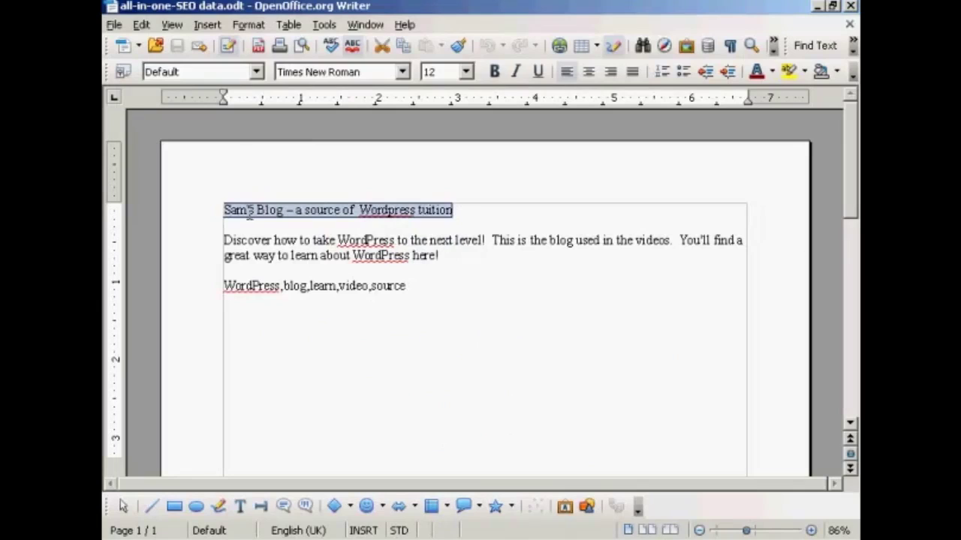
{"action": "right_click", "coordinate": [321, 210]}
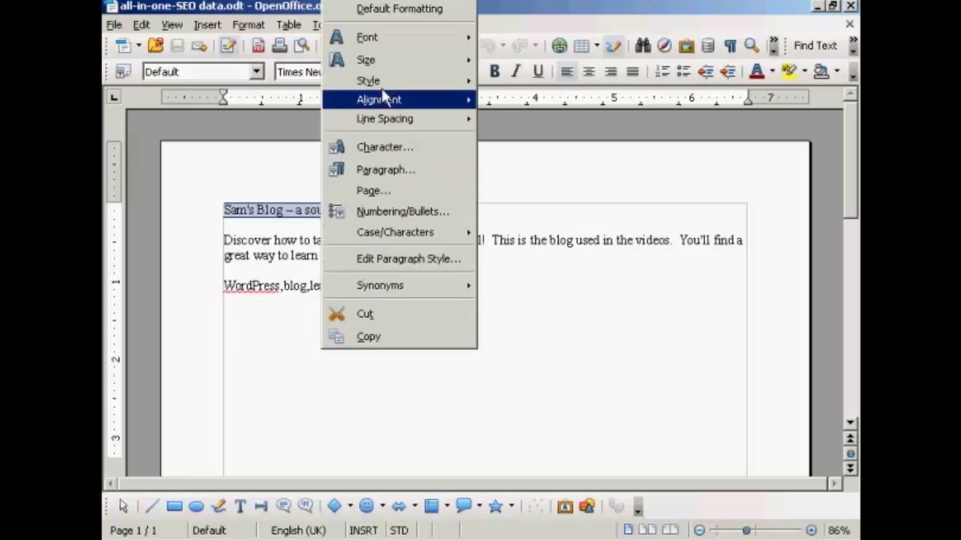
{"action": "left_click", "coordinate": [377, 339]}
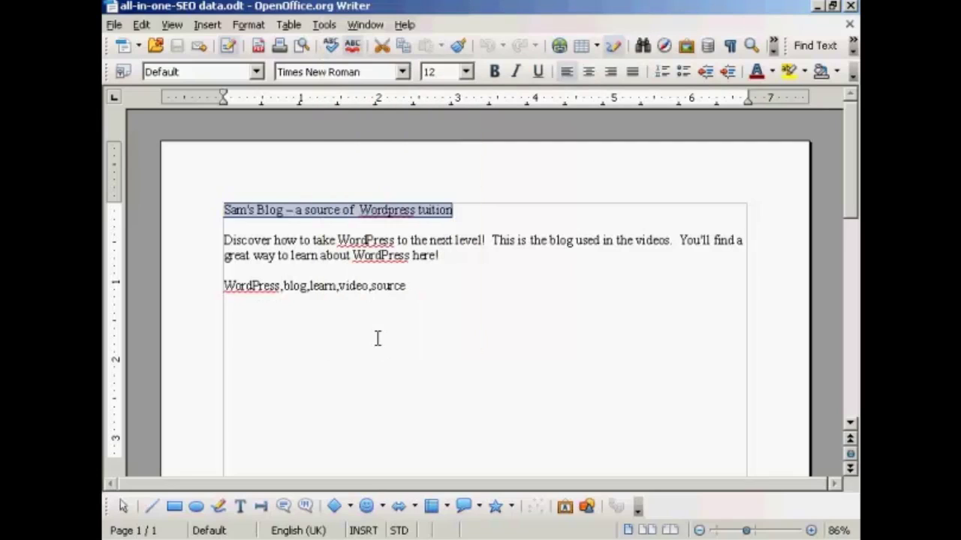
{"action": "left_click", "coordinate": [570, 539]}
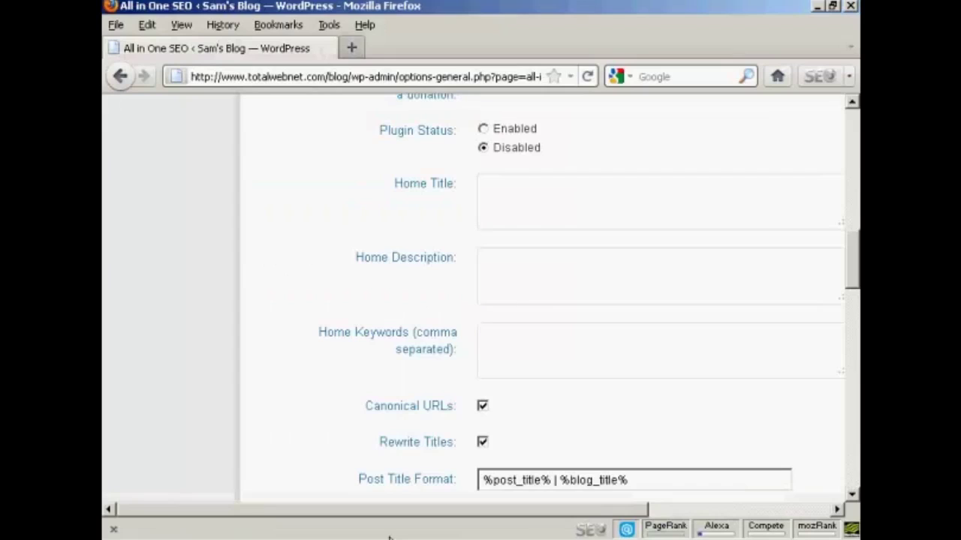
Step: Paste 'Sam's Blog – a source of Wordpress tuition' into the Home Title field
{"action": "left_click", "coordinate": [508, 186]}
{"action": "type", "text": "Sam's Blog – a source of  Wordpress tuition"}
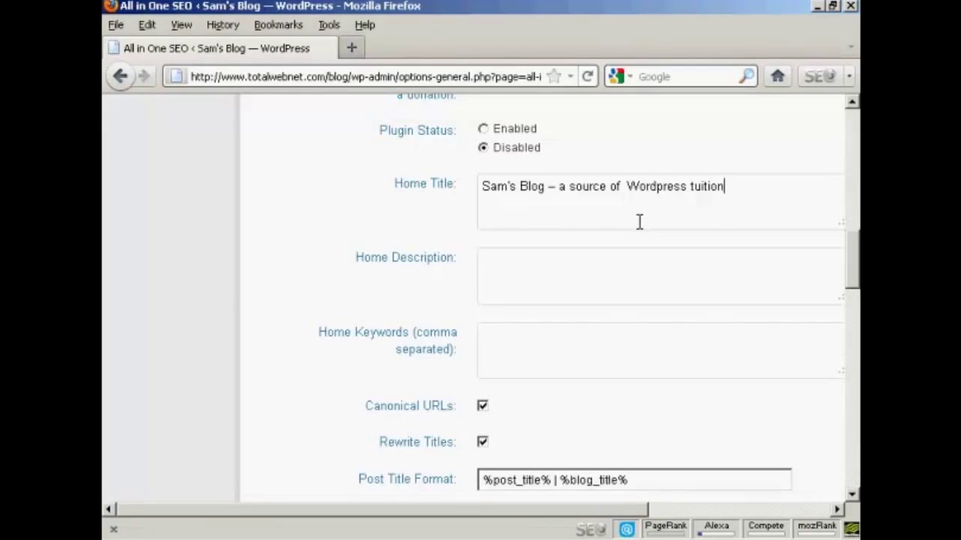
{"action": "left_click", "coordinate": [496, 264]}
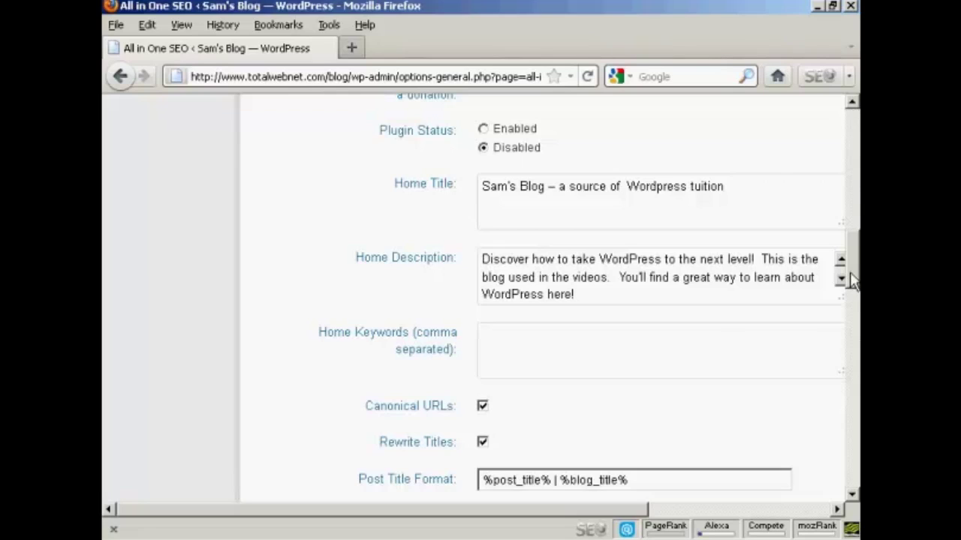
Step: Copy the keyword line 'WordPress,blog,learn,video,source' from the Writer notes
{"action": "scroll", "coordinate": [852, 287], "scroll_direction": "down", "scroll_amount": 1}
{"action": "left_click_drag", "start_coordinate": [851, 287], "coordinate": [852, 307]}
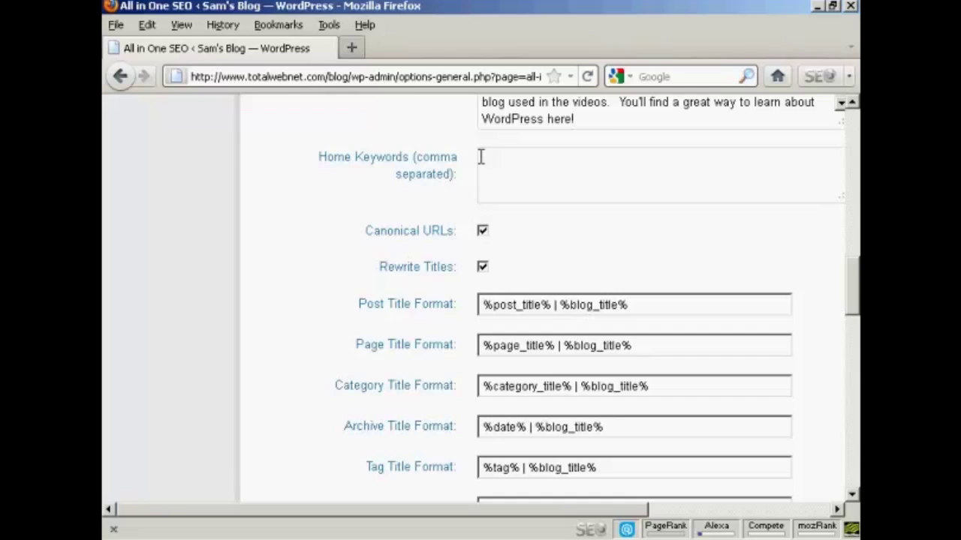
{"action": "key", "text": "alt+Tab"}
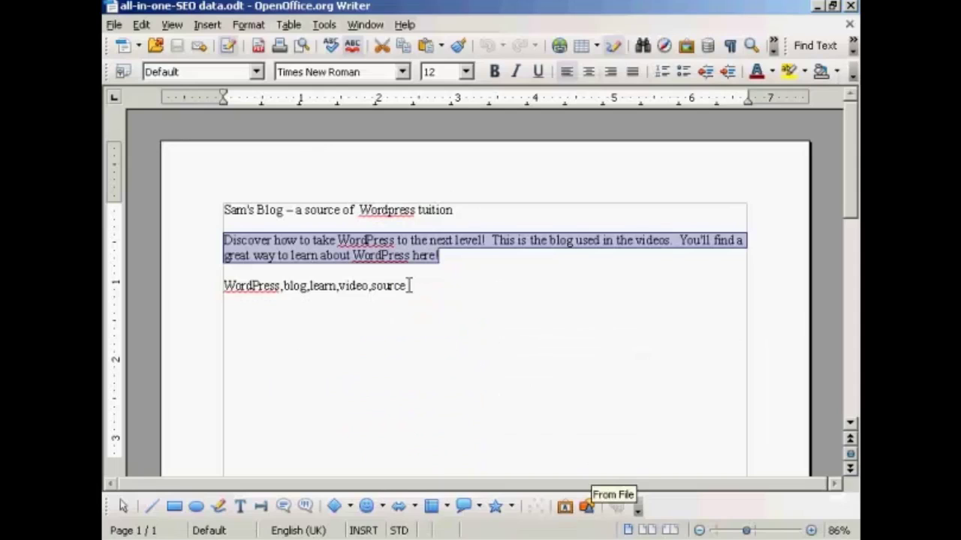
{"action": "left_click_drag", "start_coordinate": [406, 286], "coordinate": [222, 285]}
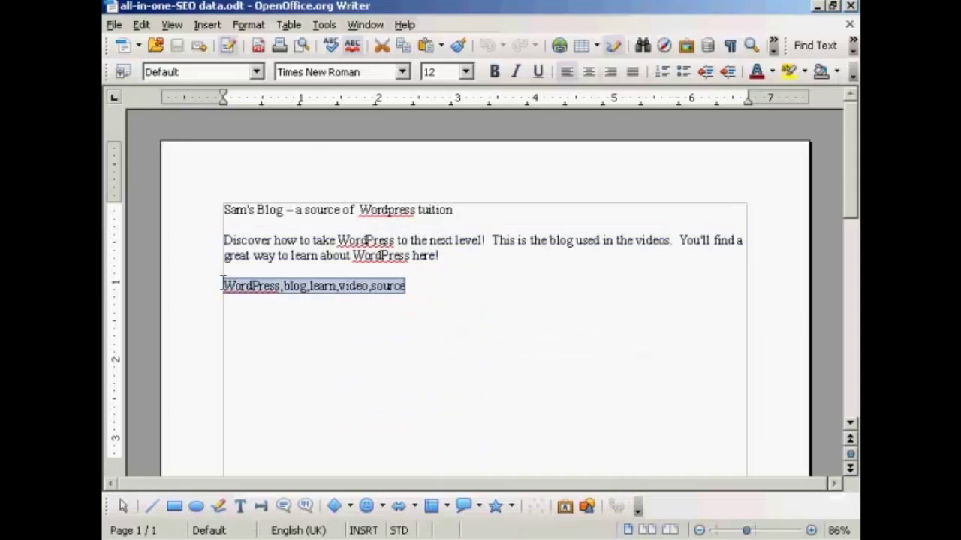
{"action": "right_click", "coordinate": [354, 286]}
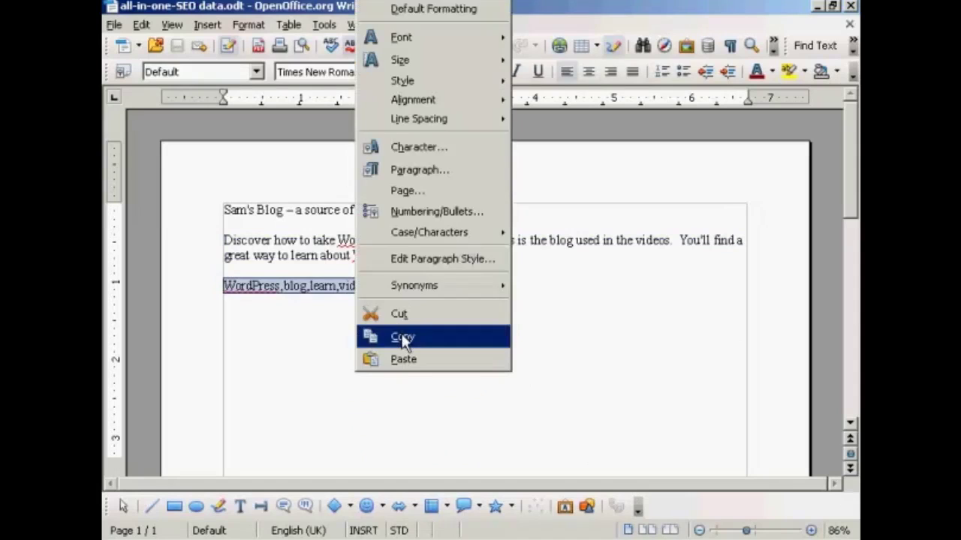
{"action": "left_click", "coordinate": [401, 335]}
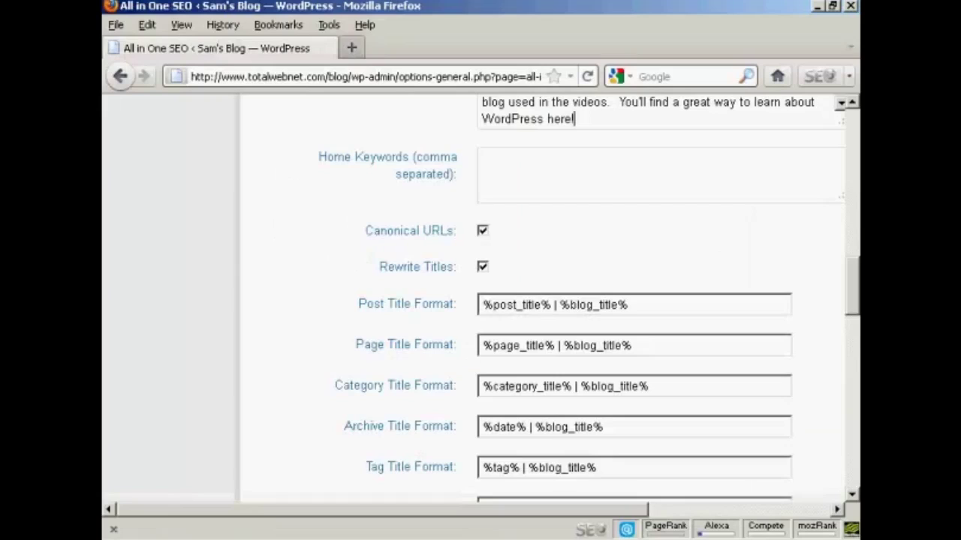
Step: Paste 'WordPress,blog,learn,video,source' into the Home Keywords field
{"action": "left_click", "coordinate": [499, 153]}
{"action": "key", "text": "ctrl+v"}
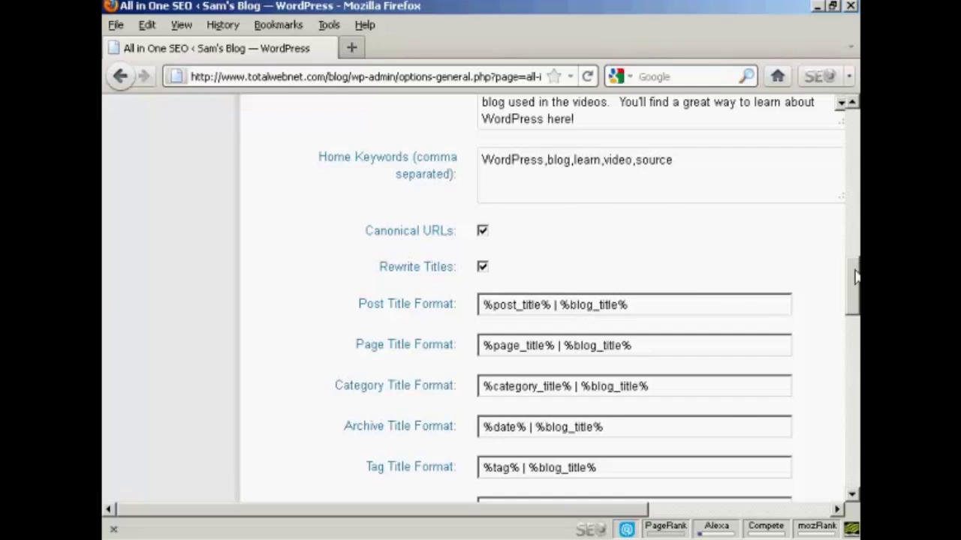
{"action": "scroll", "coordinate": [855, 278], "scroll_direction": "down", "scroll_amount": 1}
{"action": "left_click_drag", "start_coordinate": [856, 277], "coordinate": [855, 282]}
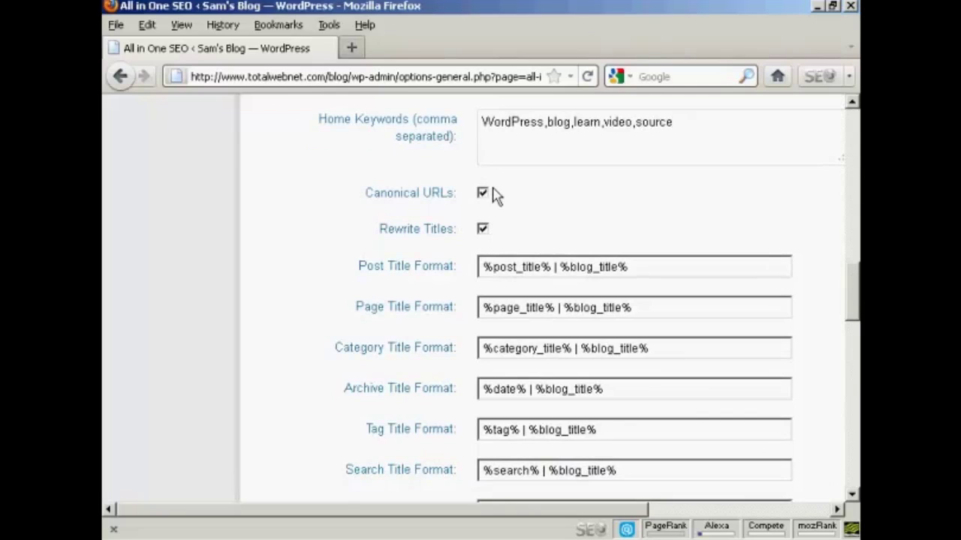
{"action": "left_click_drag", "start_coordinate": [854, 295], "coordinate": [854, 304]}
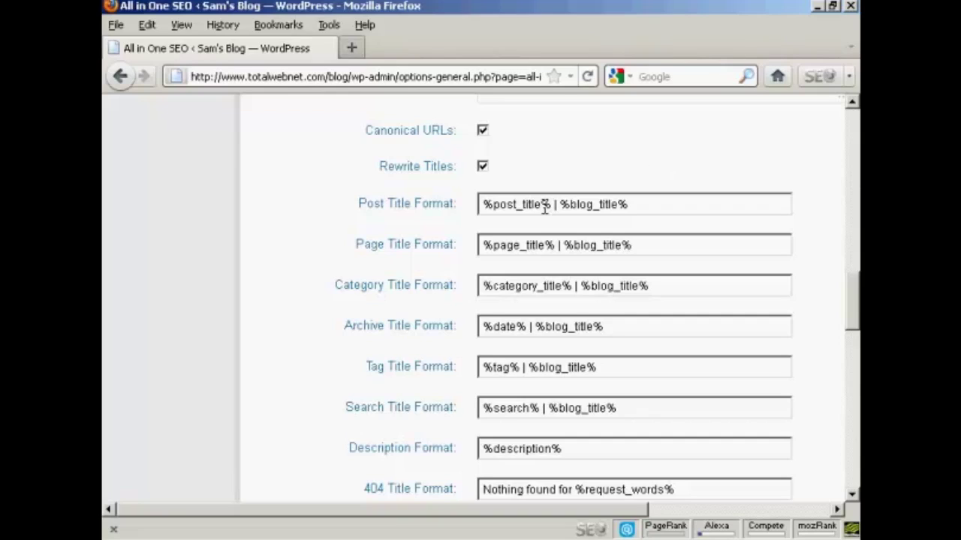
Step: Delete ' | %blog_title%' from both formats, leaving '%post_title%' and '%page_title%'
{"action": "left_click_drag", "start_coordinate": [555, 204], "coordinate": [634, 205]}
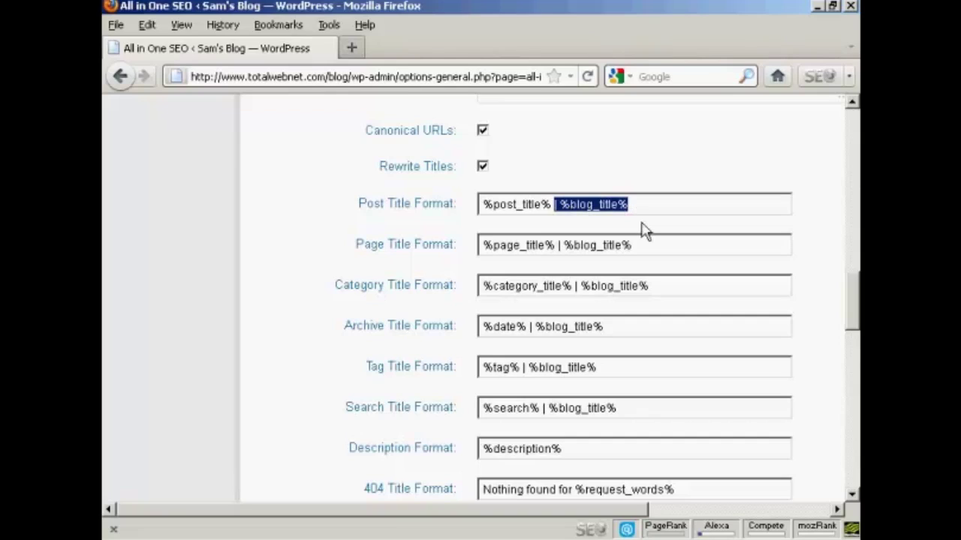
{"action": "key", "text": "BackSpace"}
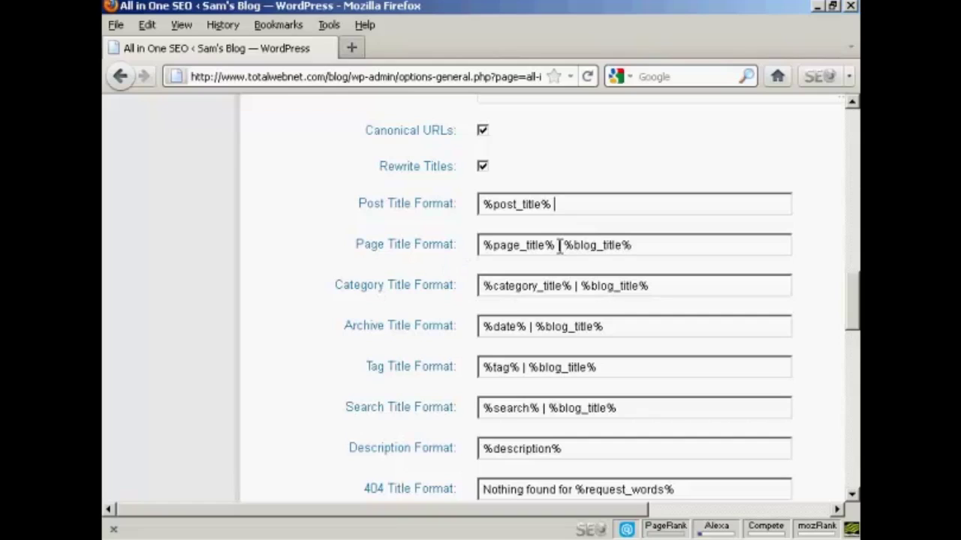
{"action": "left_click_drag", "start_coordinate": [558, 245], "coordinate": [648, 249]}
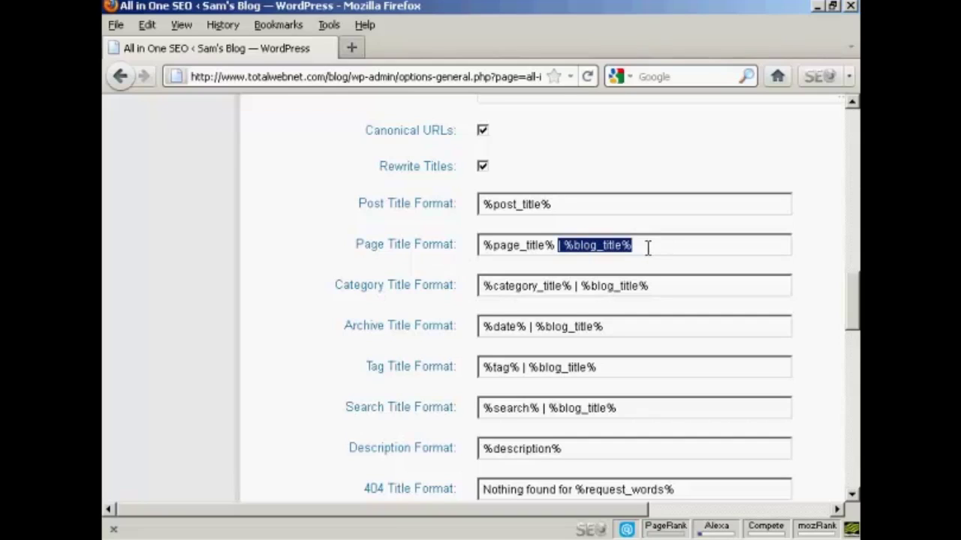
{"action": "key", "text": "BackSpace"}
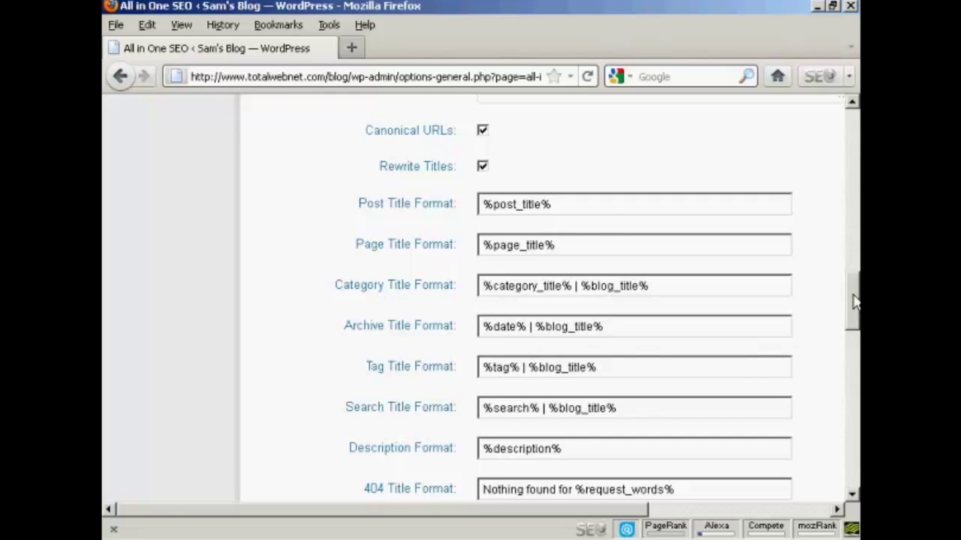
{"action": "left_click_drag", "start_coordinate": [854, 300], "coordinate": [854, 354]}
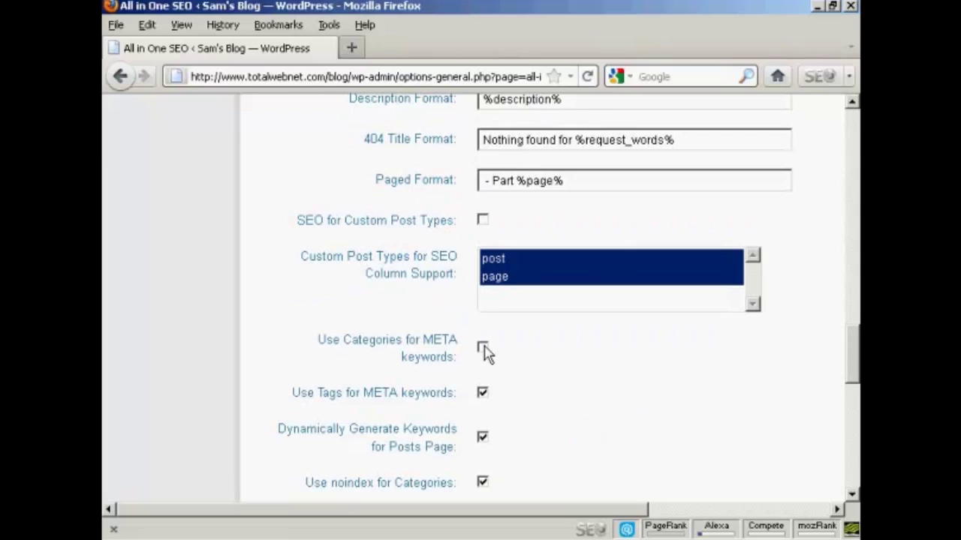
Step: Scroll to the bottom of the options page and save with Update Options
{"action": "left_click_drag", "start_coordinate": [853, 361], "coordinate": [853, 420]}
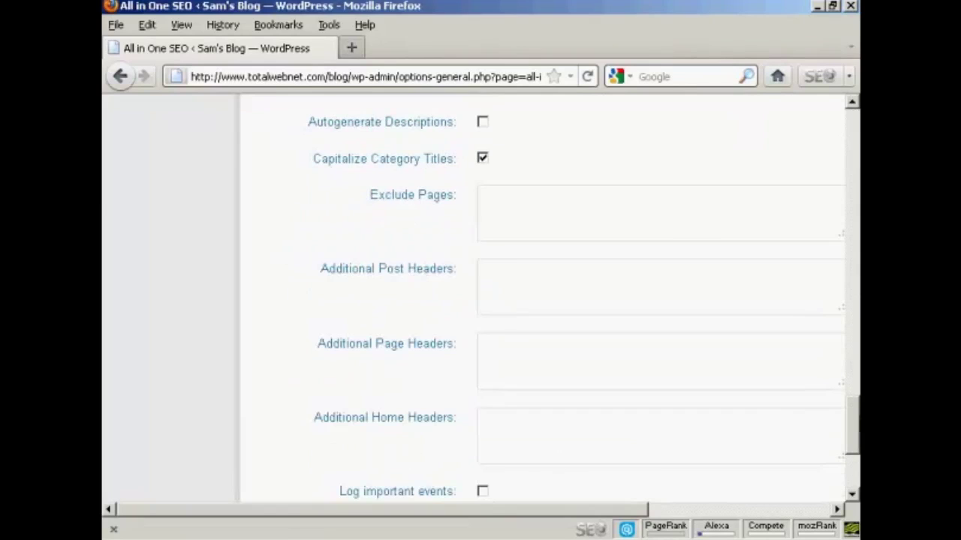
{"action": "left_click_drag", "start_coordinate": [853, 422], "coordinate": [852, 447]}
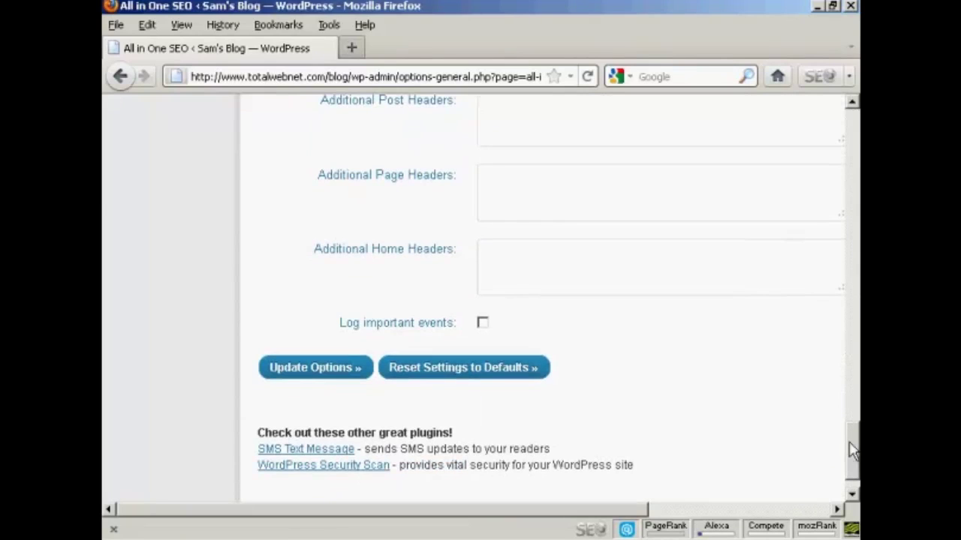
{"action": "left_click", "coordinate": [316, 369]}
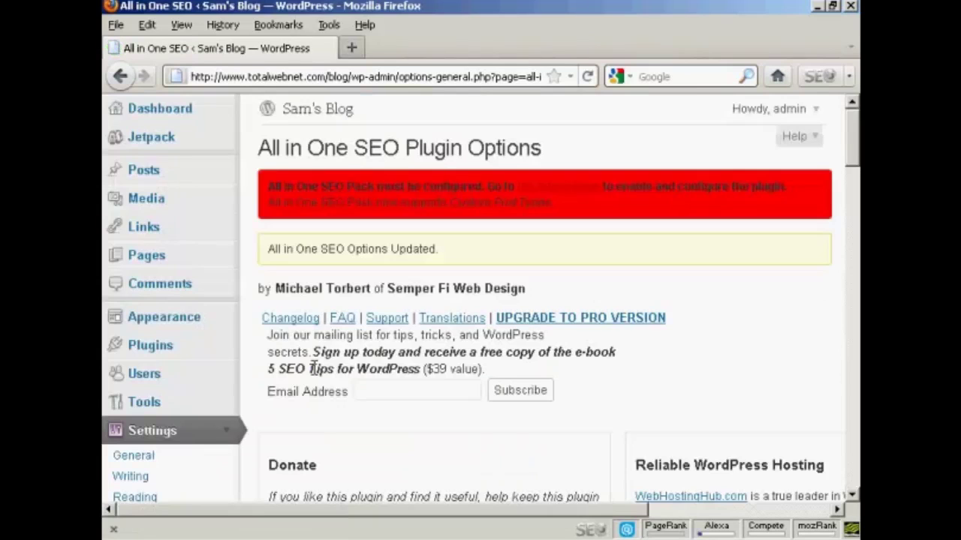
Step: Set Plugin Status to Enabled and tick 'I enjoy this plugin and have made a donation'
{"action": "left_click_drag", "start_coordinate": [854, 143], "coordinate": [856, 255]}
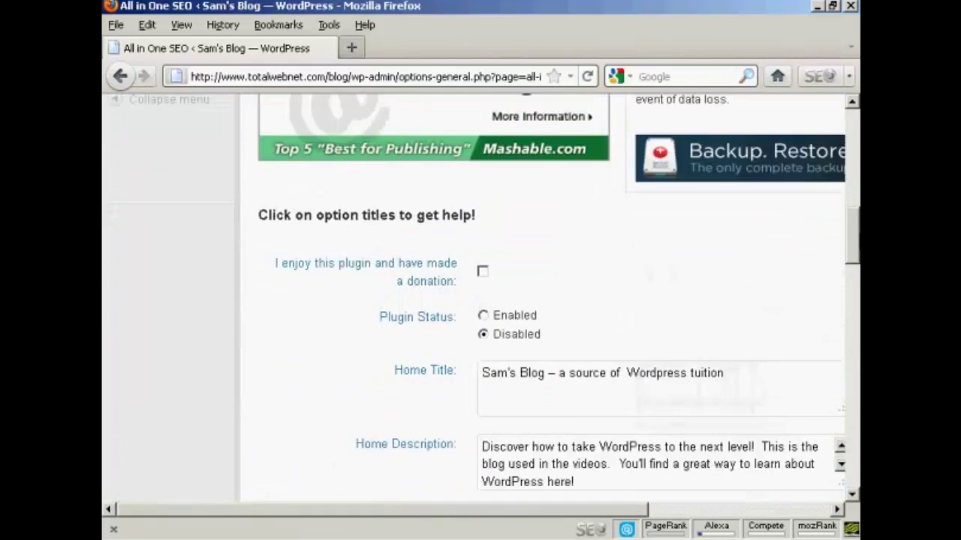
{"action": "left_click", "coordinate": [483, 316]}
{"action": "left_click", "coordinate": [485, 275]}
{"action": "left_click_drag", "start_coordinate": [852, 251], "coordinate": [856, 437]}
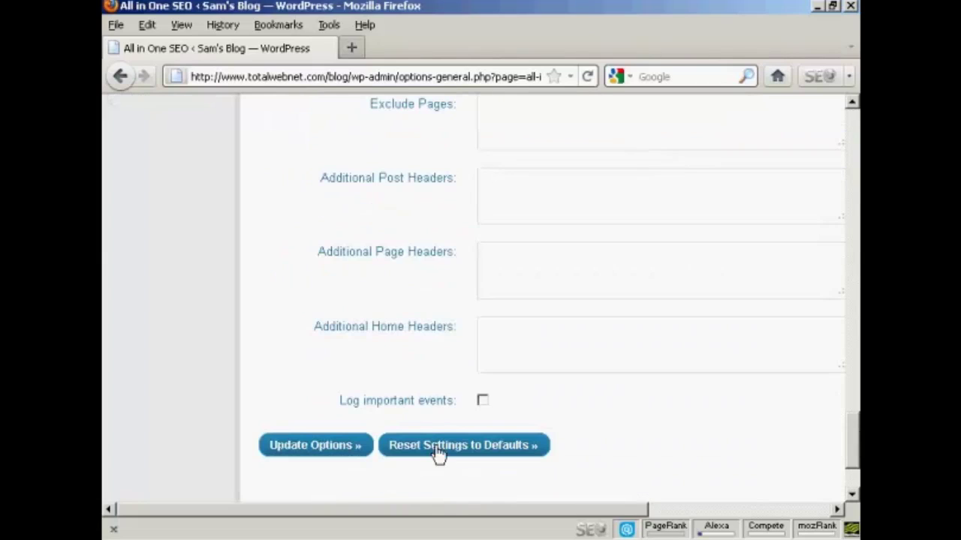
Step: Save the enabled plugin settings with Update Options, then go to the Posts list
{"action": "left_click", "coordinate": [304, 445]}
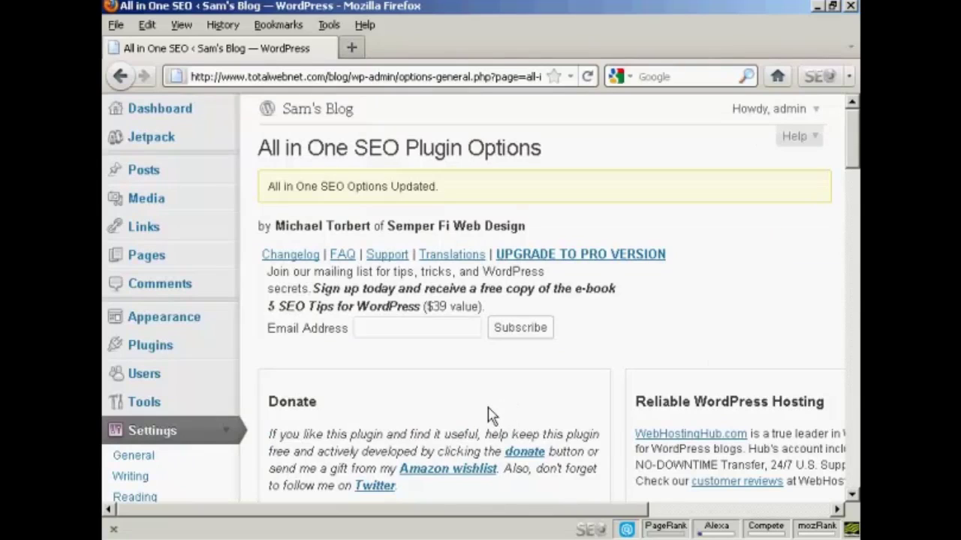
{"action": "left_click", "coordinate": [147, 171]}
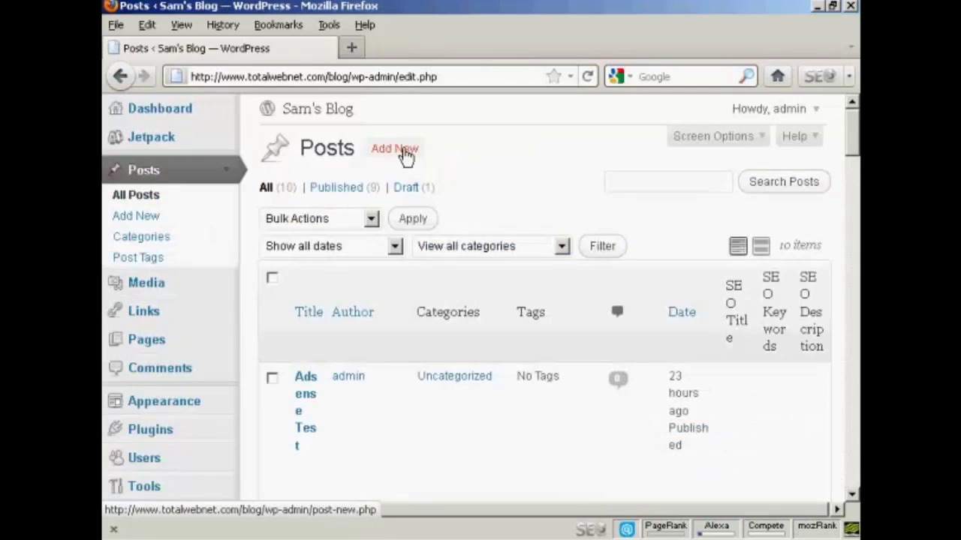
Step: Open a blank Add New Post editor and scroll down its page
{"action": "left_click", "coordinate": [403, 151]}
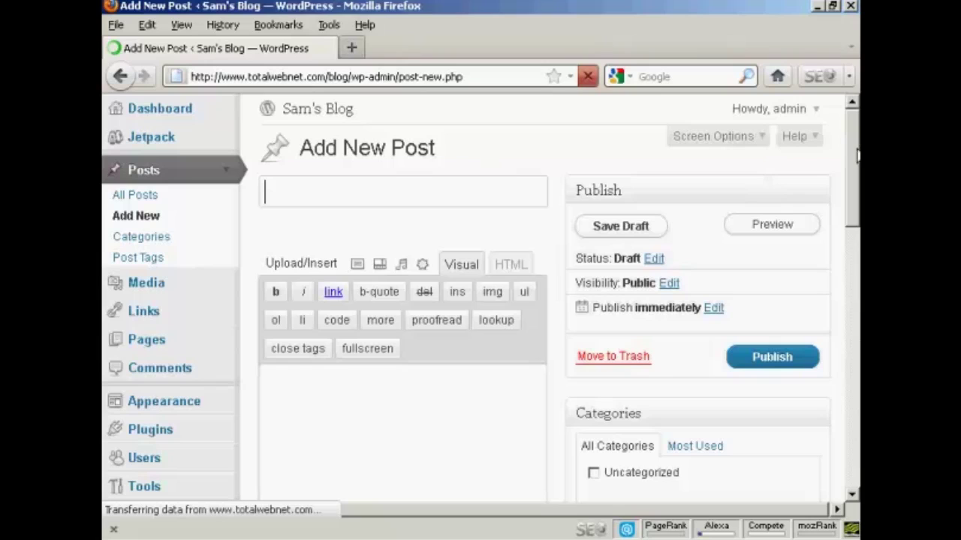
{"action": "scroll", "coordinate": [856, 162], "scroll_direction": "down", "scroll_amount": 2}
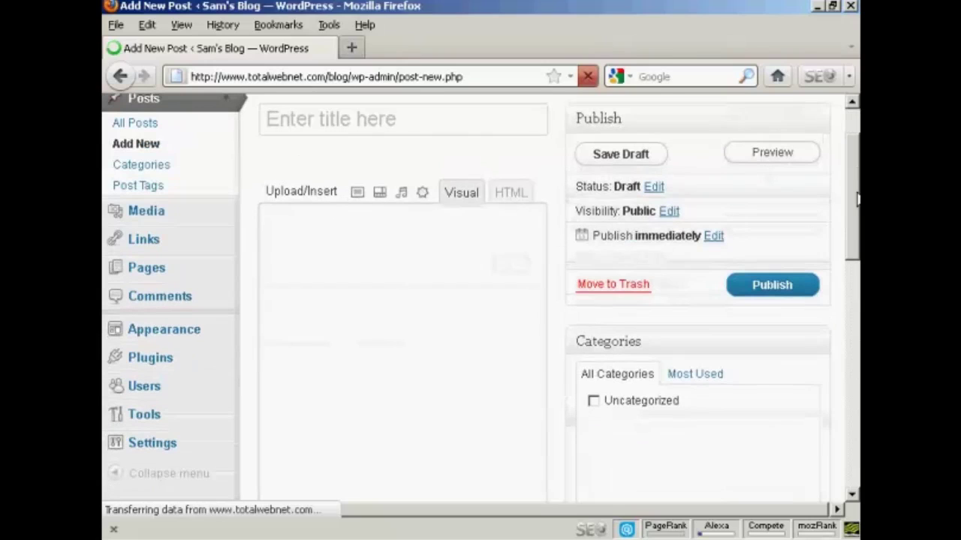
Step: Scroll down to the All in One SEO Pack box's empty Title, Description and Keywords fields
{"action": "left_click_drag", "start_coordinate": [856, 204], "coordinate": [856, 367]}
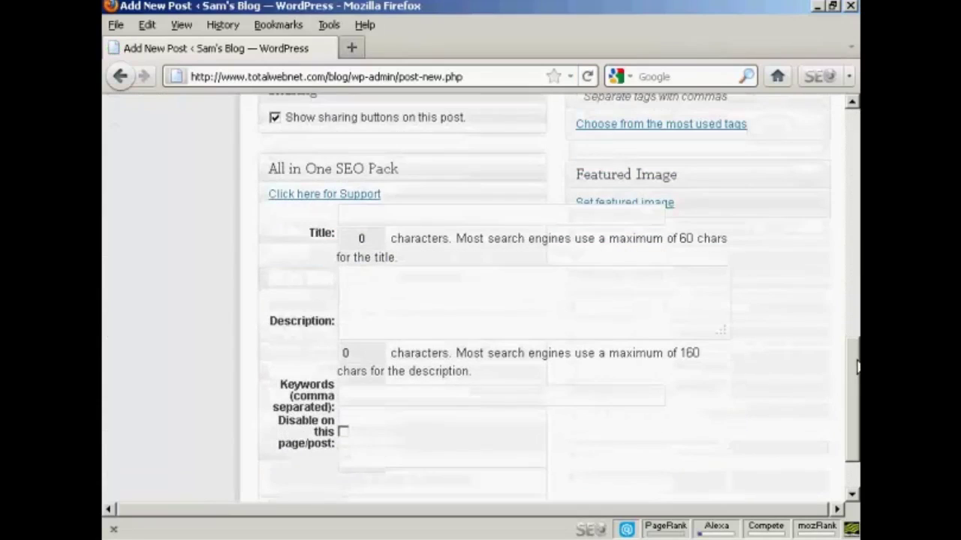